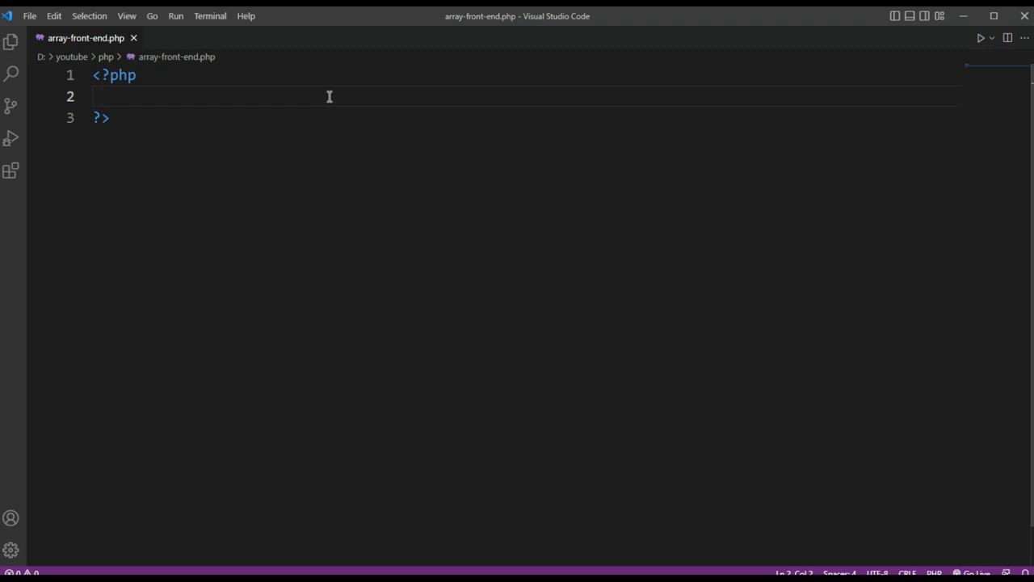
type("$p")
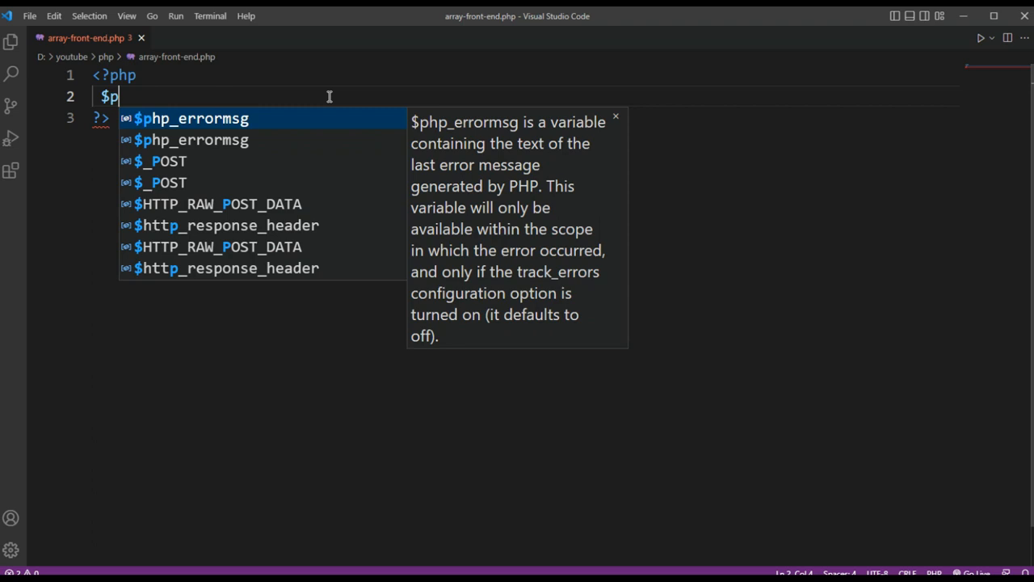
type("rogrammin")
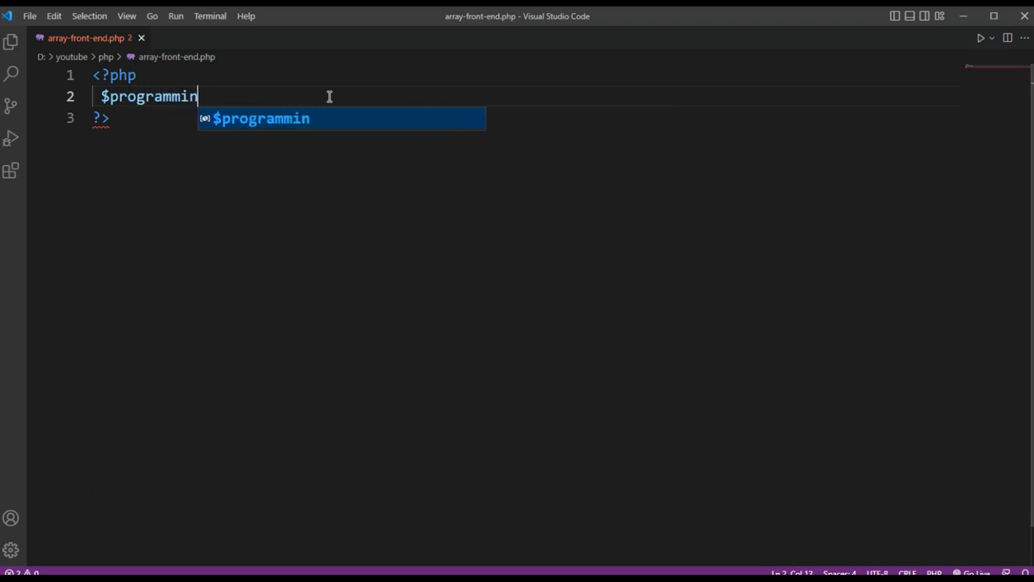
type("g_")
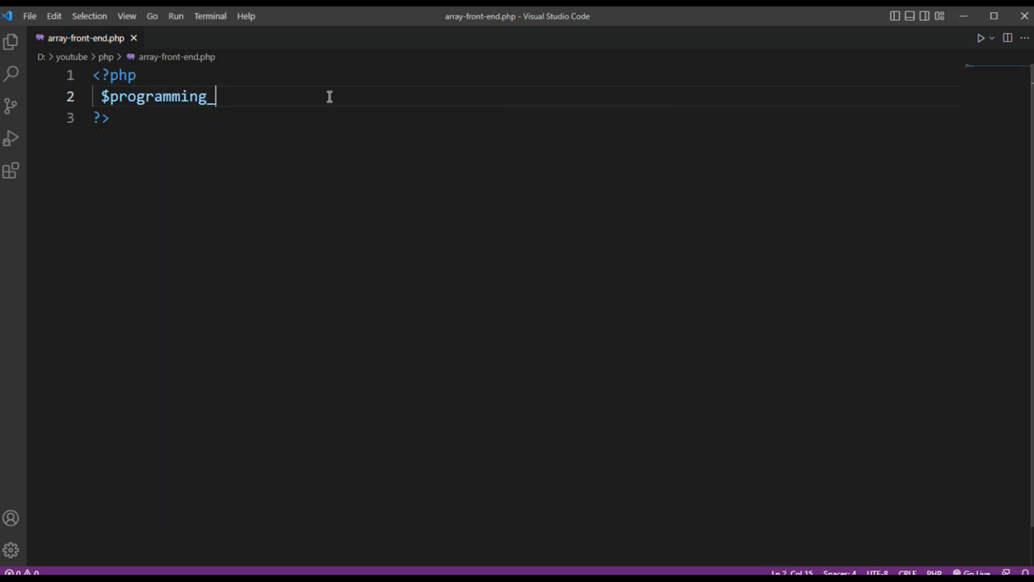
type("languages")
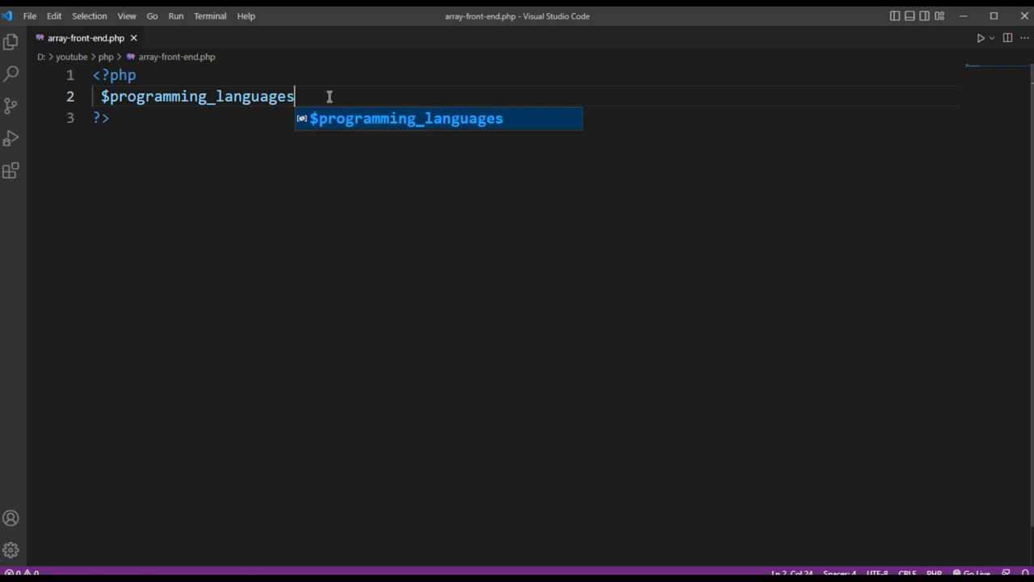
type(" = ")
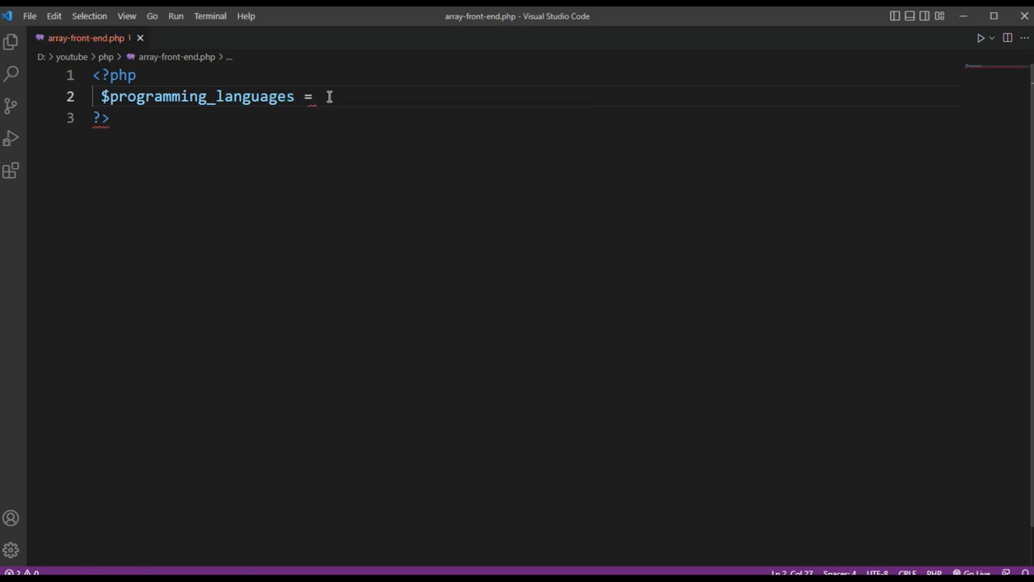
type("array")
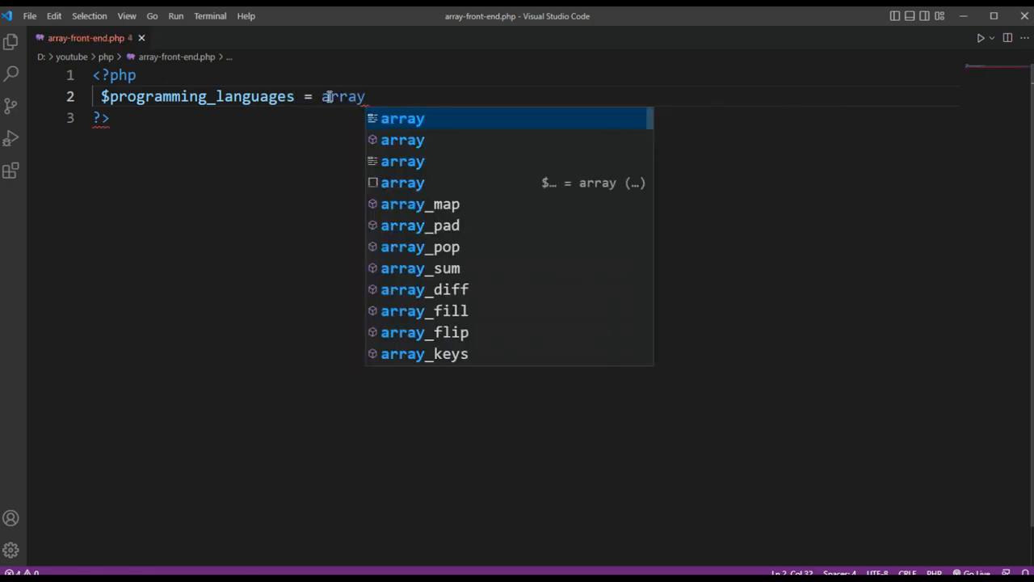
type("()")
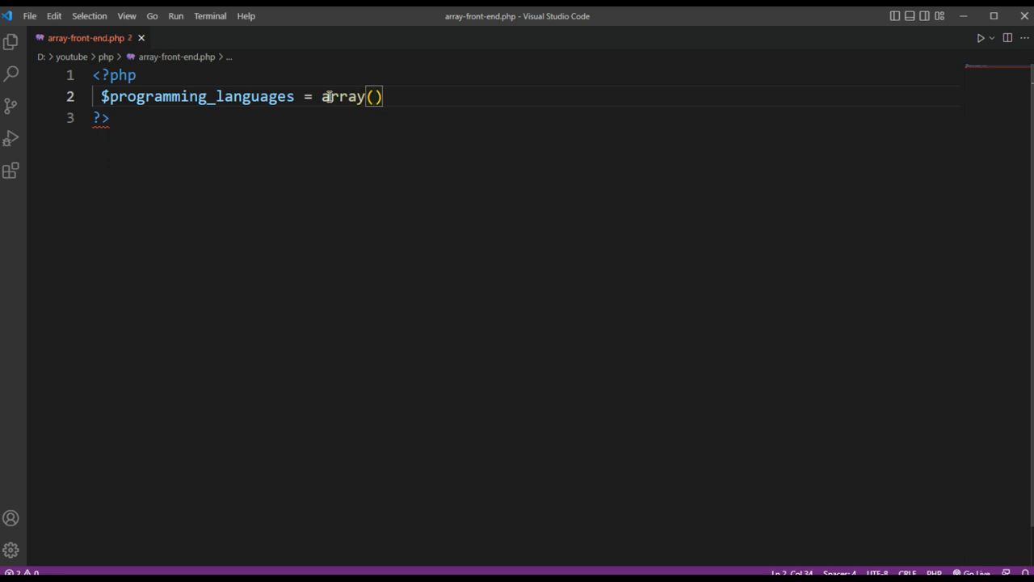
Step: Write line 2 as $programming_languages = array("PHP"); and start a new line below it
key("ctrl+s")
key("Left")
type("\"P")
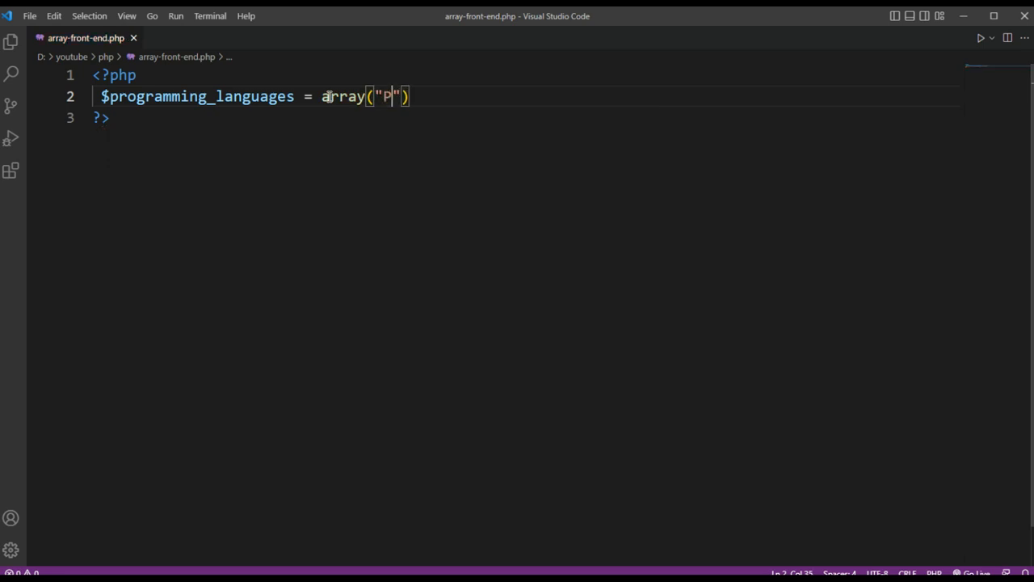
type("HP\"")
key("Right")
key("Right")
type(";")
key("Return")
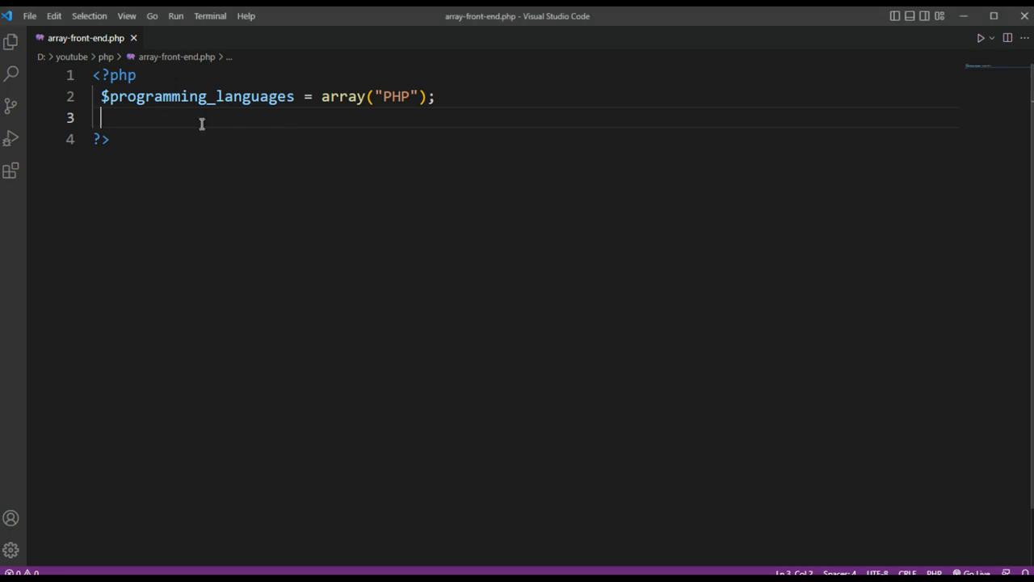
type("at")
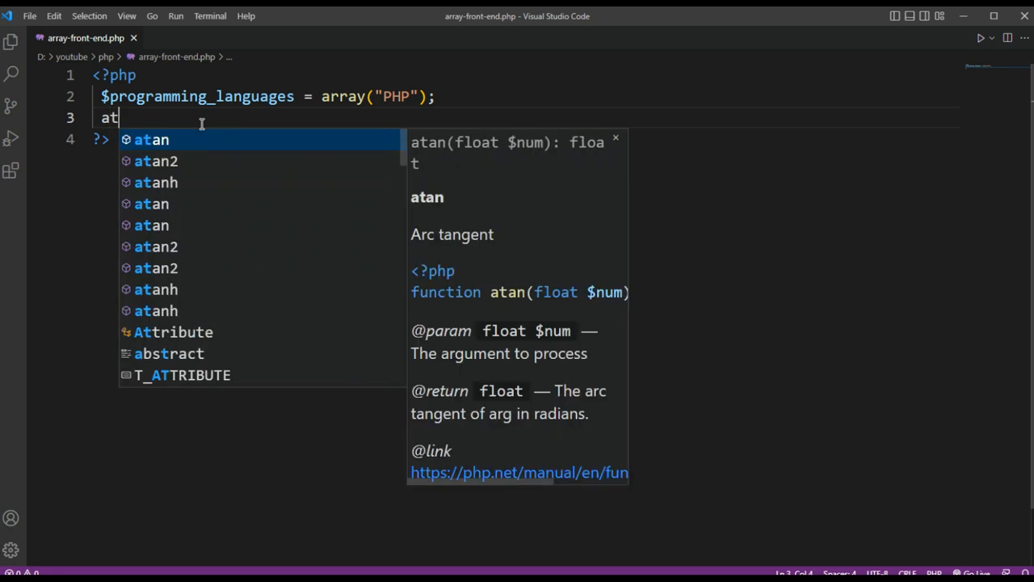
Step: Write line 3 as array_unshift($programming_languages,"Python","C++"); using the suggested variable name
key("BackSpace")
type("rra")
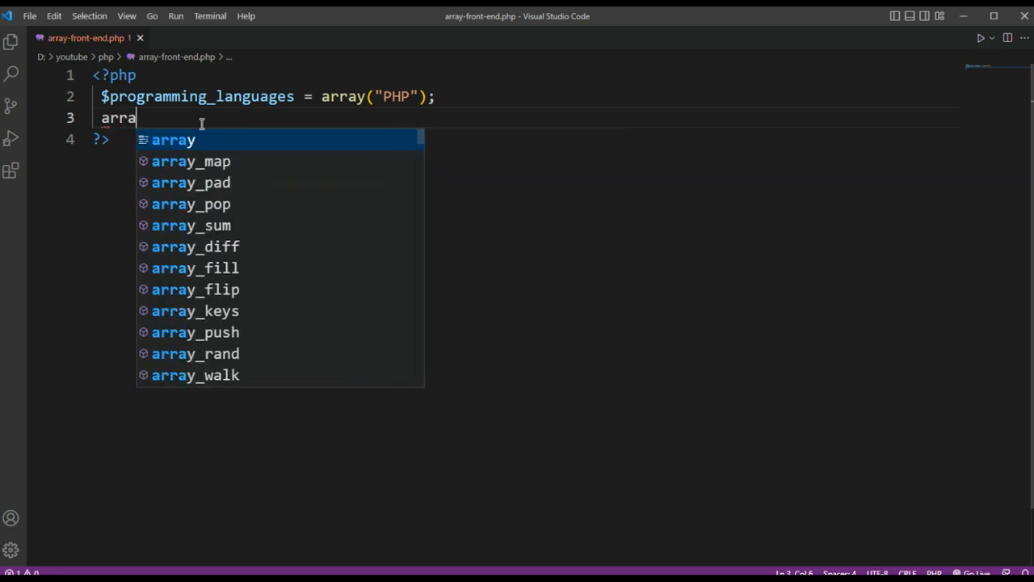
type("y_u")
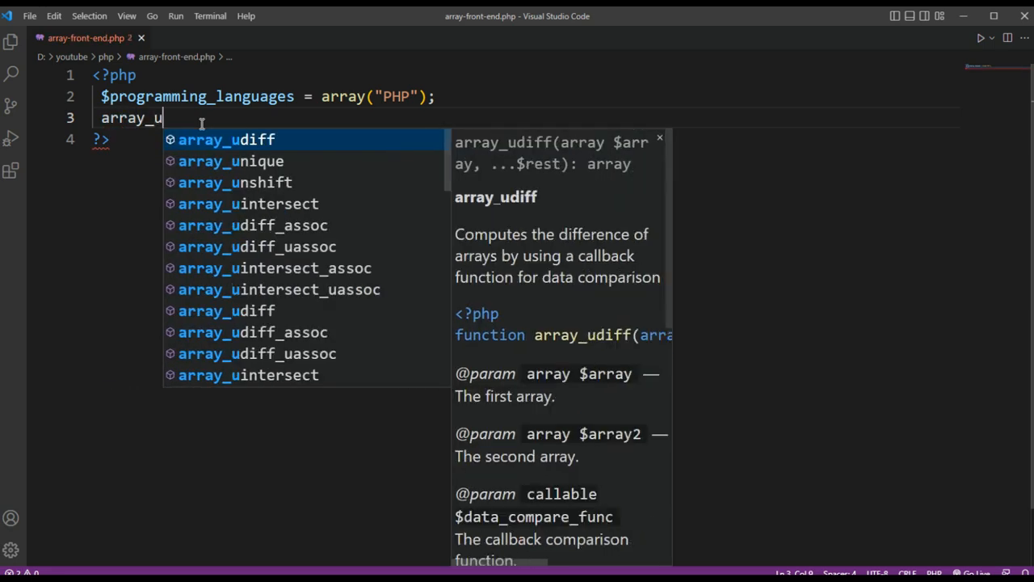
type("nshift")
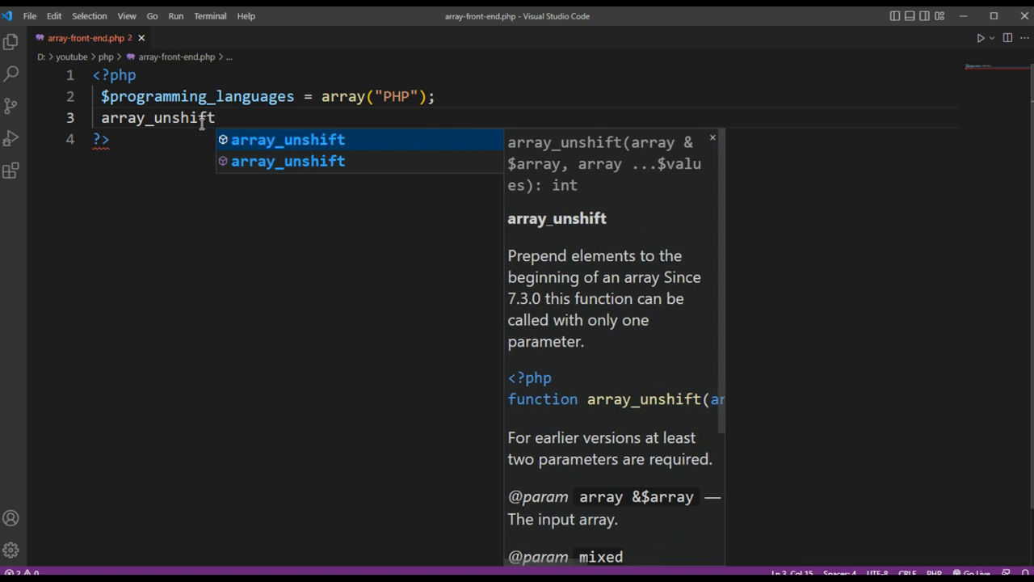
type("(")
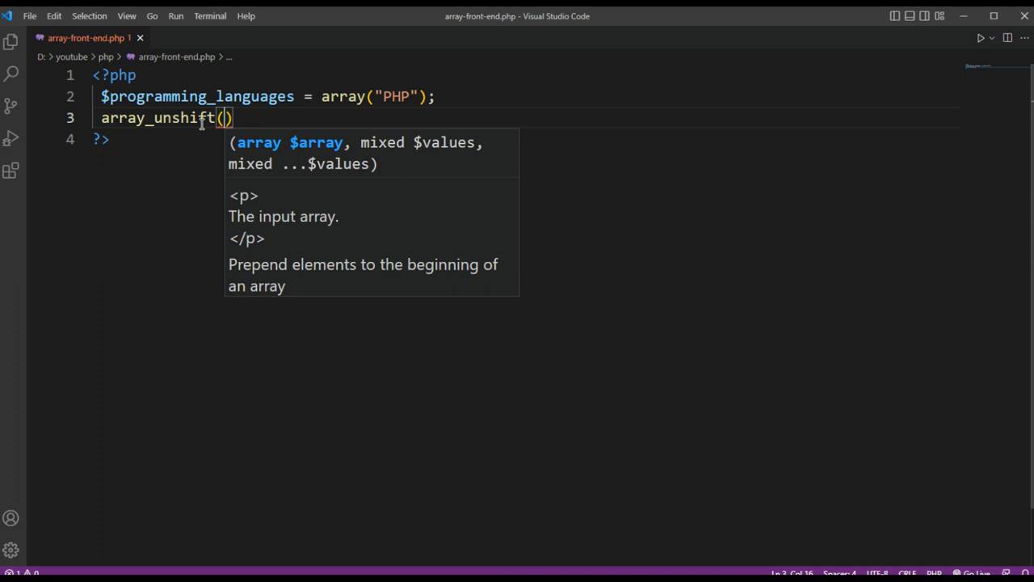
type("$pr")
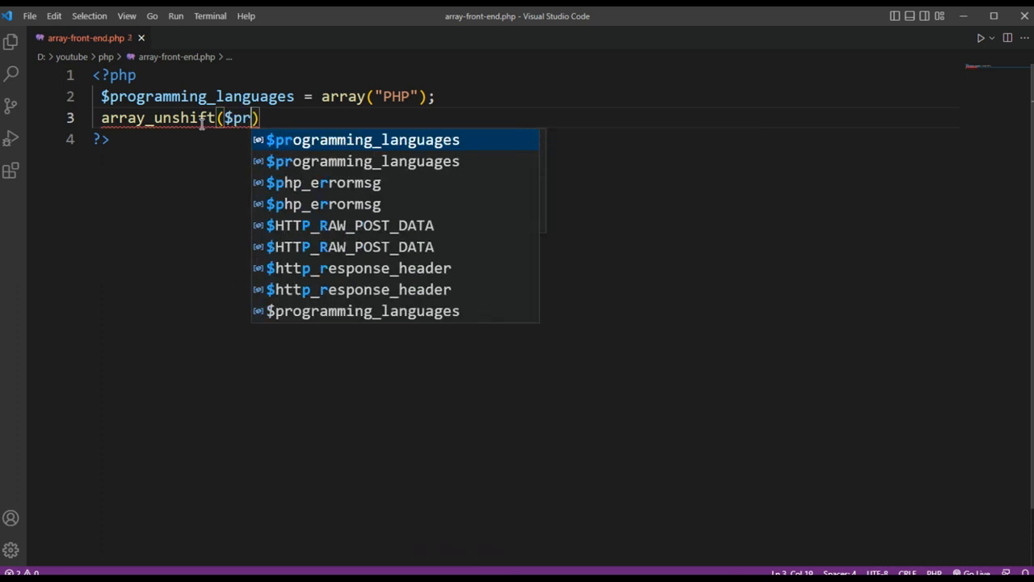
type("o")
key("Tab")
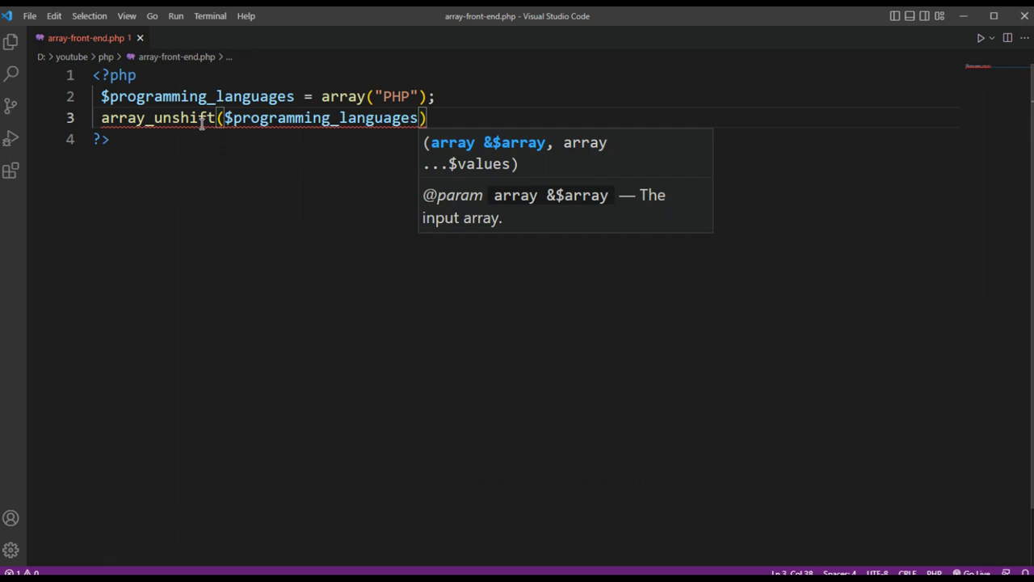
type(",")
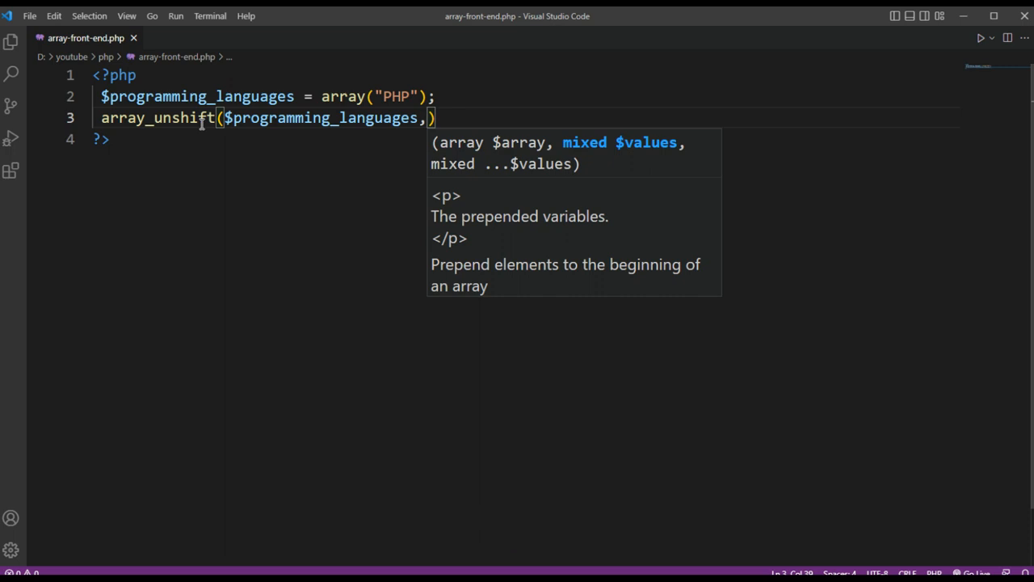
type("\"")
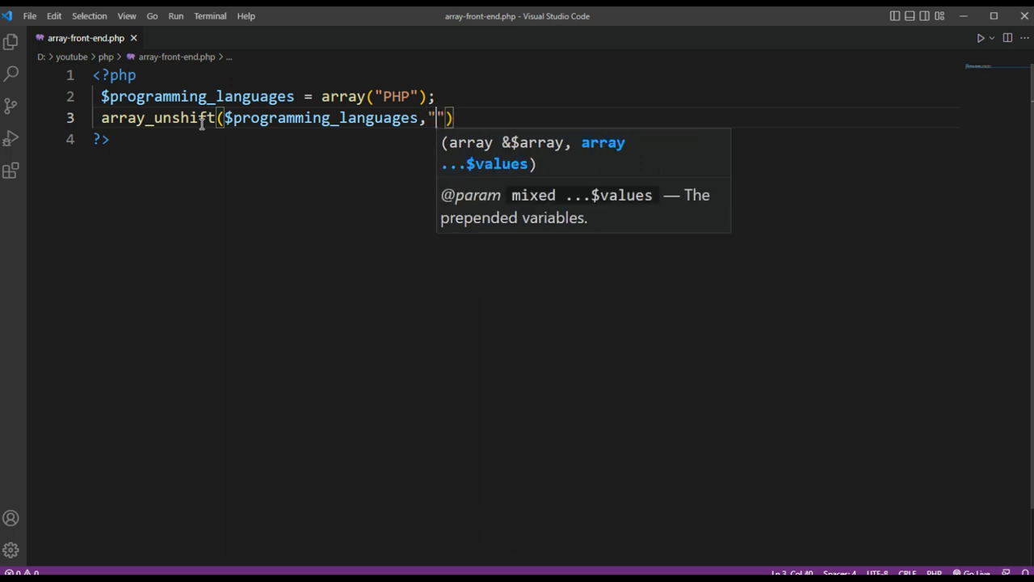
type("Pyth")
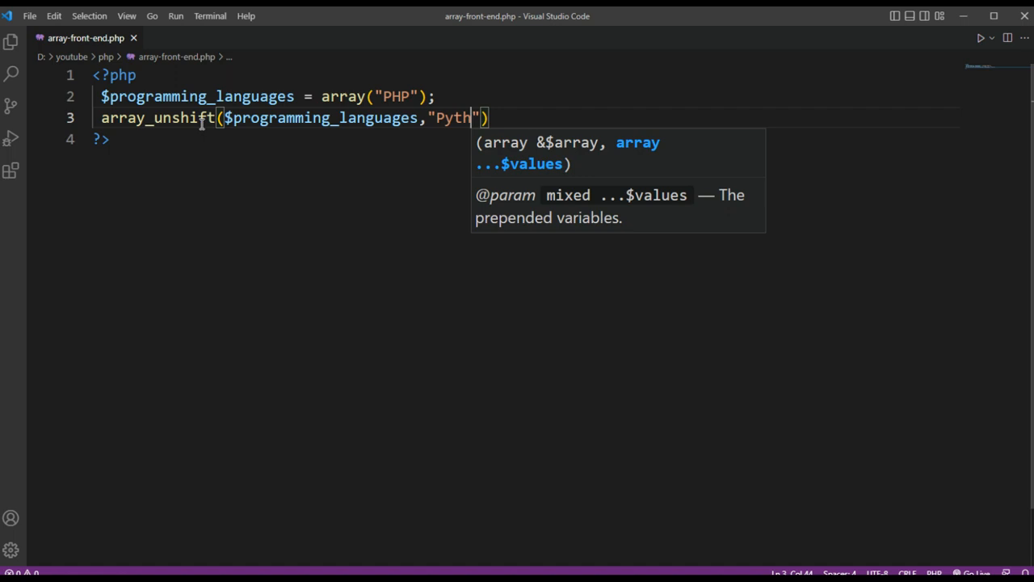
type("on")
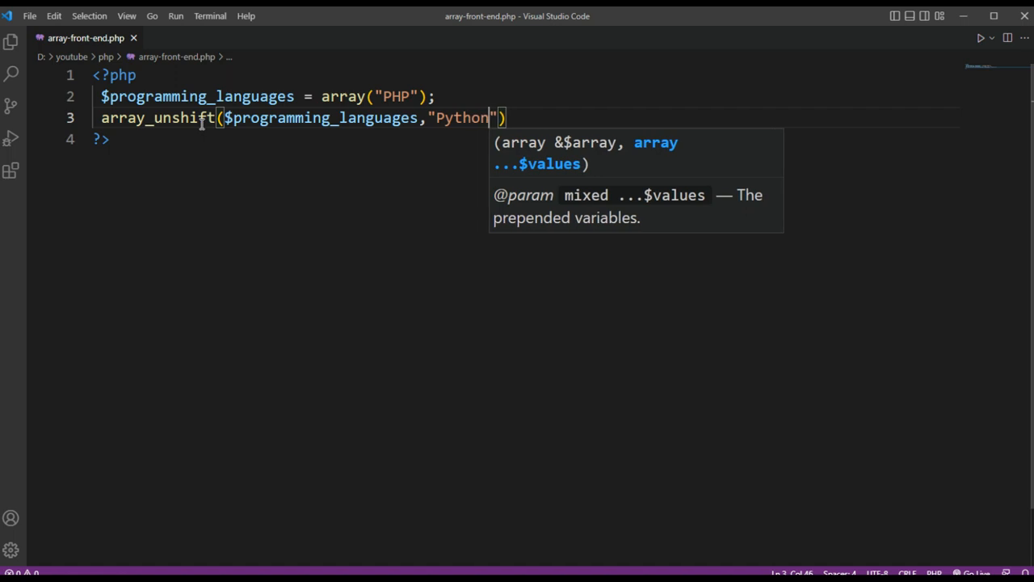
type("\",")
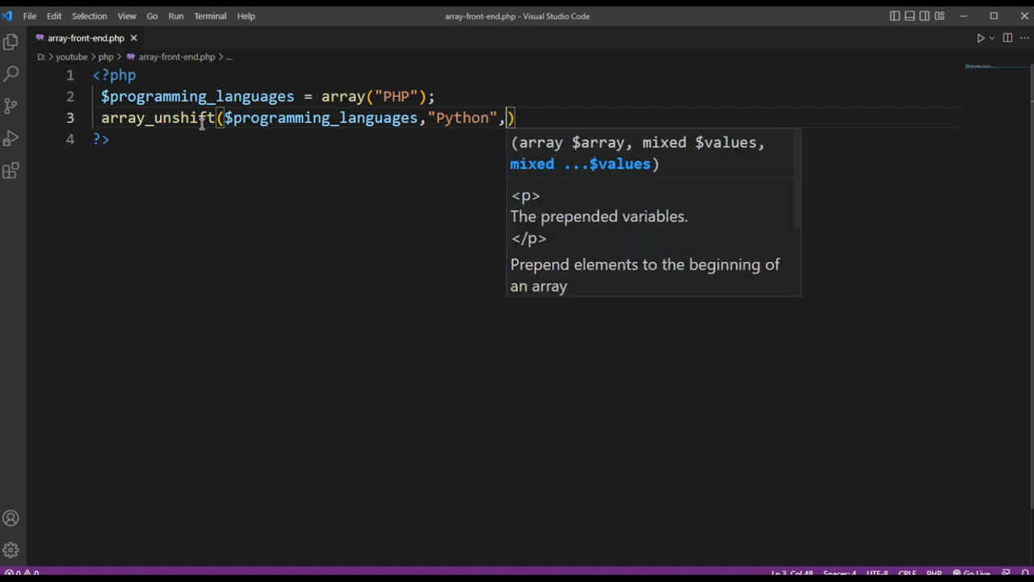
type("\"C")
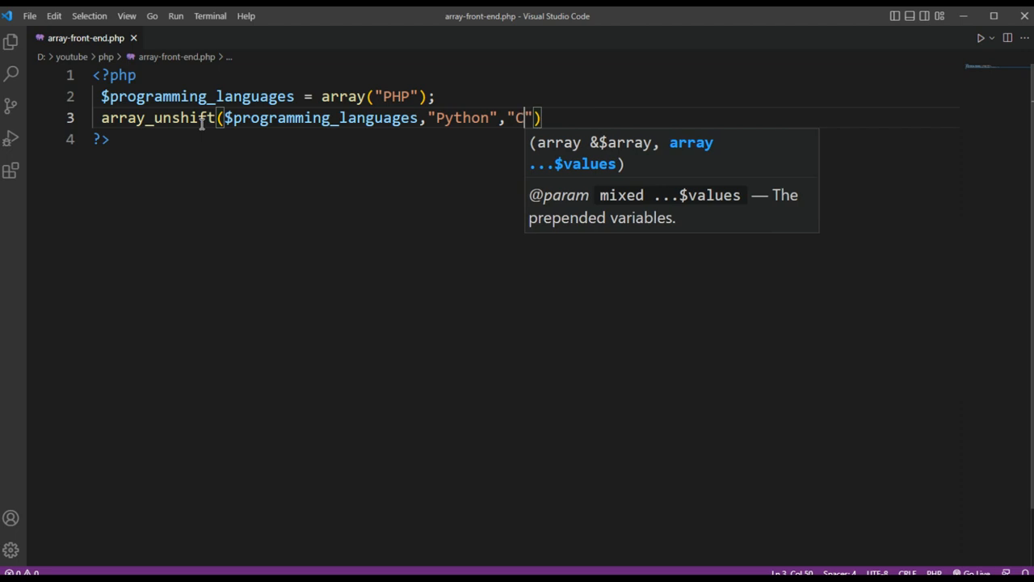
type("++\"")
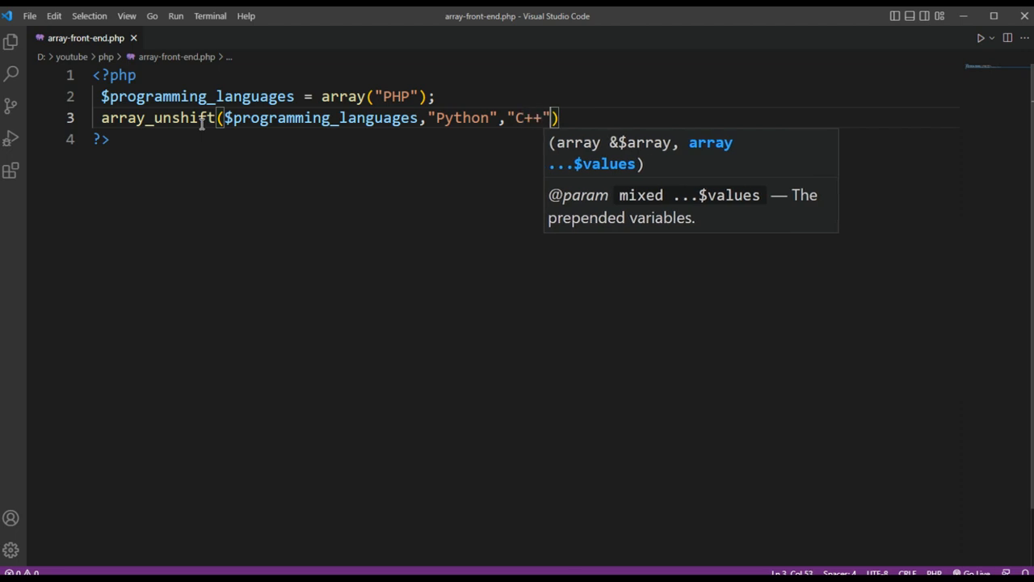
type(")")
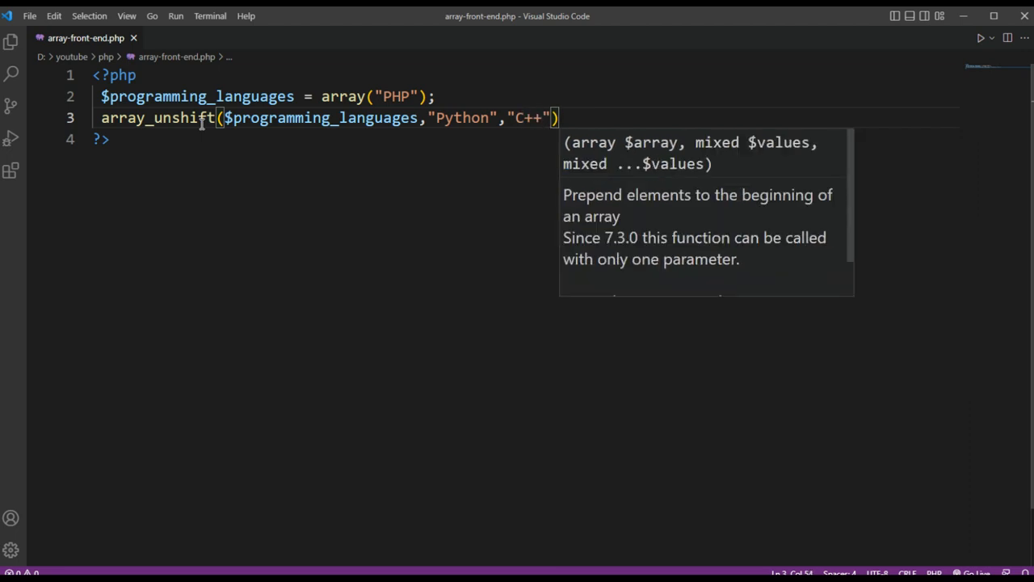
type(";")
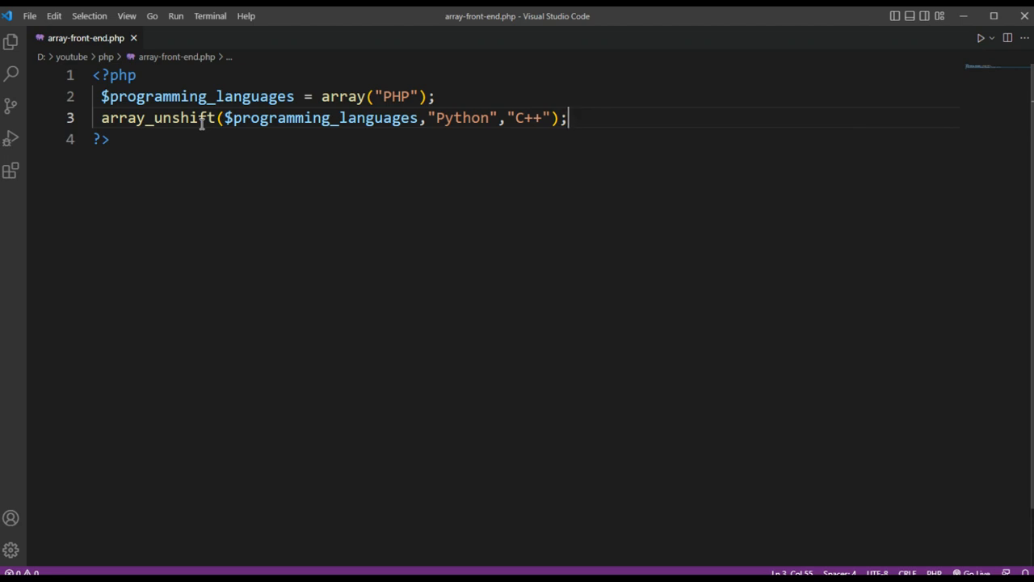
Step: Write line 4 as print_r($programming_languages); completing the variable from autocomplete
key("Return")
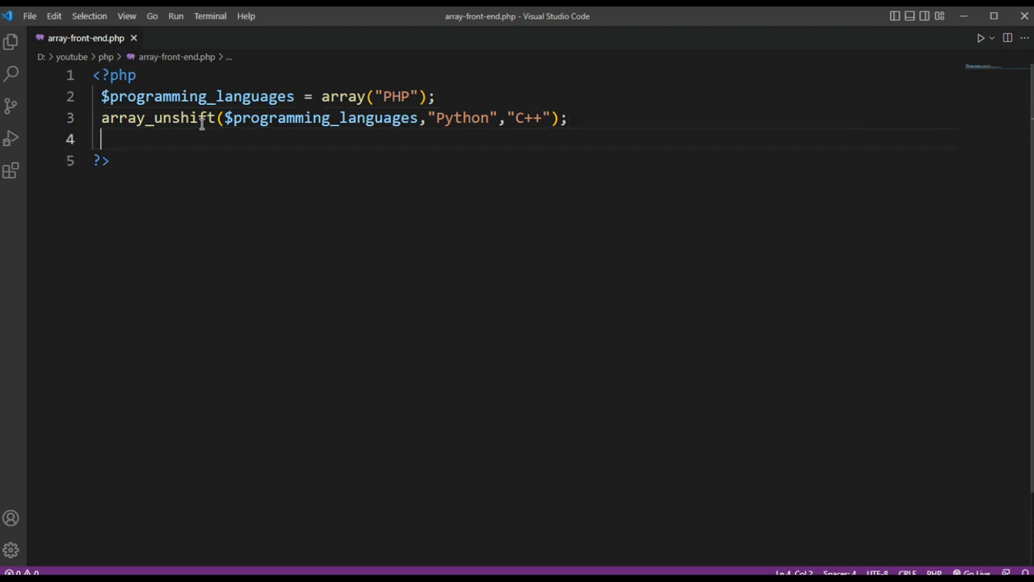
type("print")
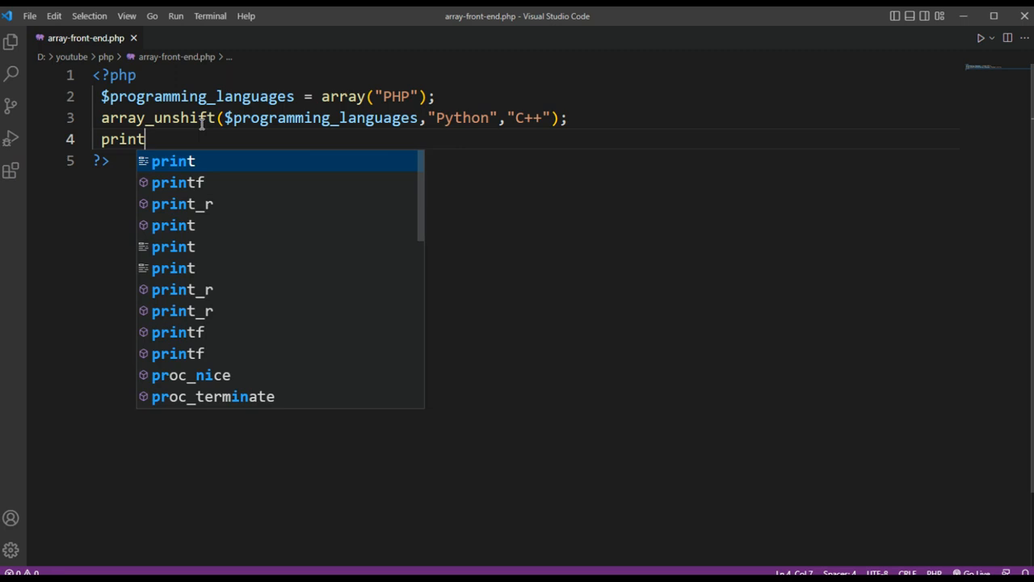
type("()")
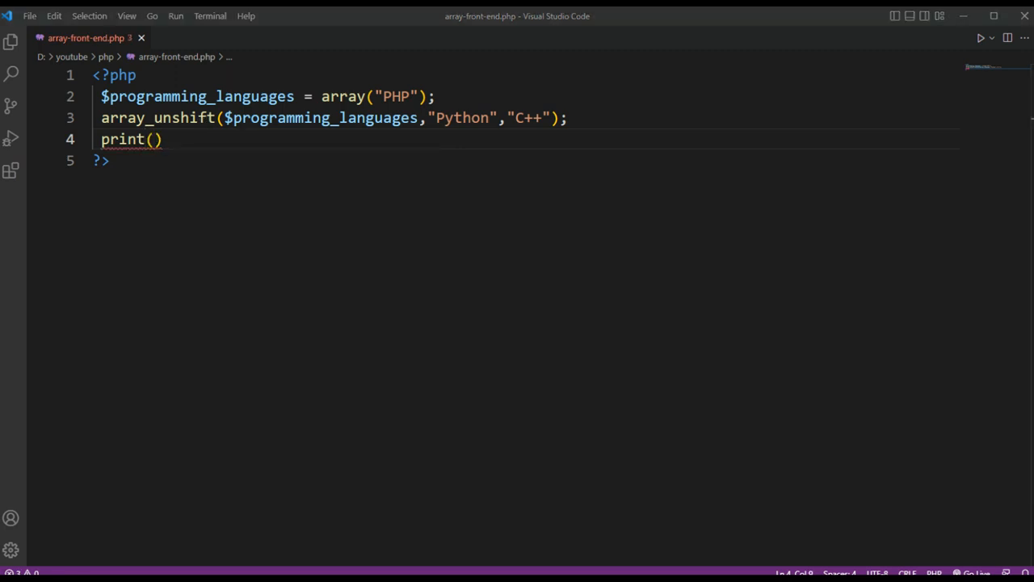
left_click(147, 139)
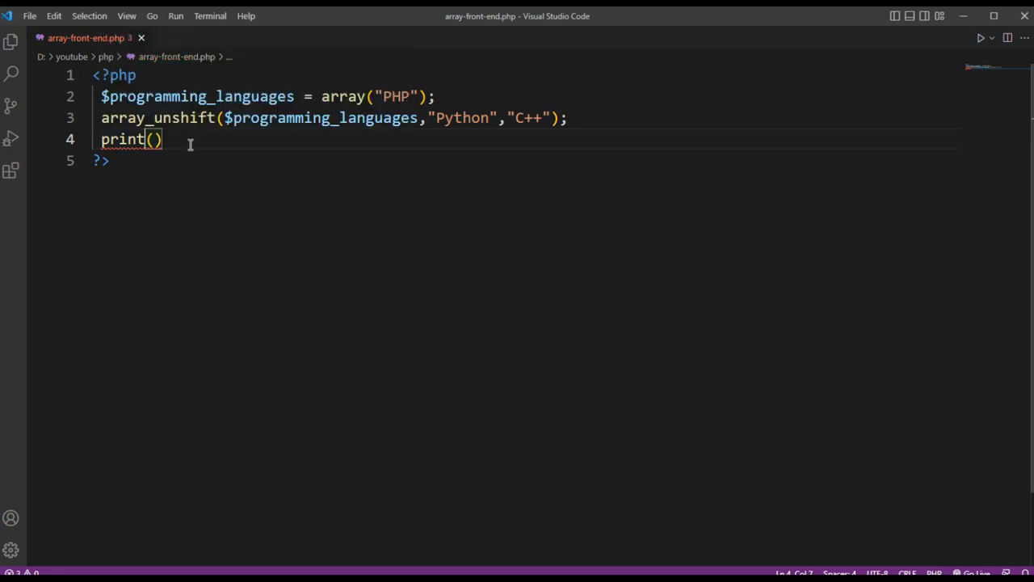
type("_r")
key("Right")
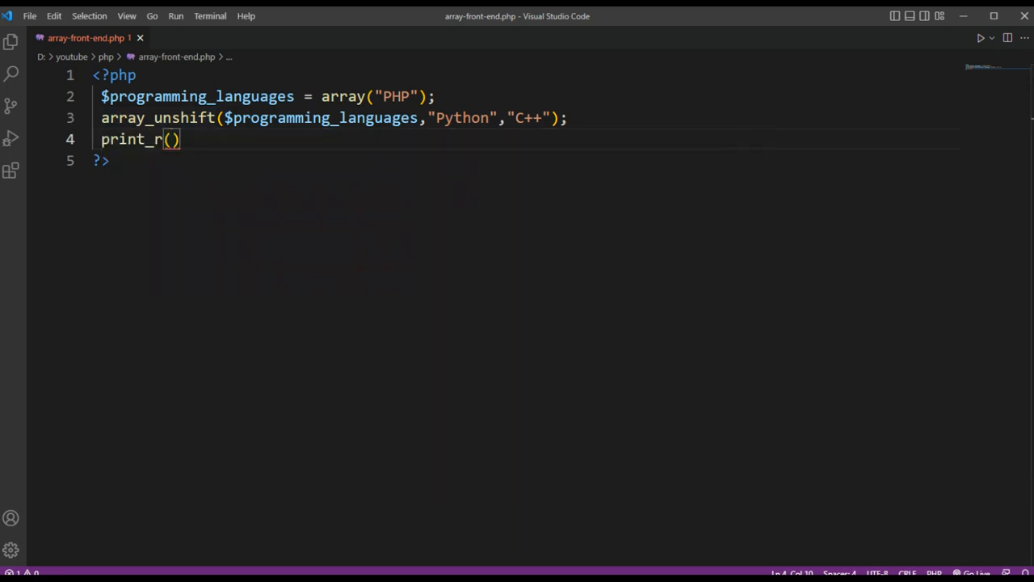
key("alt+Tab")
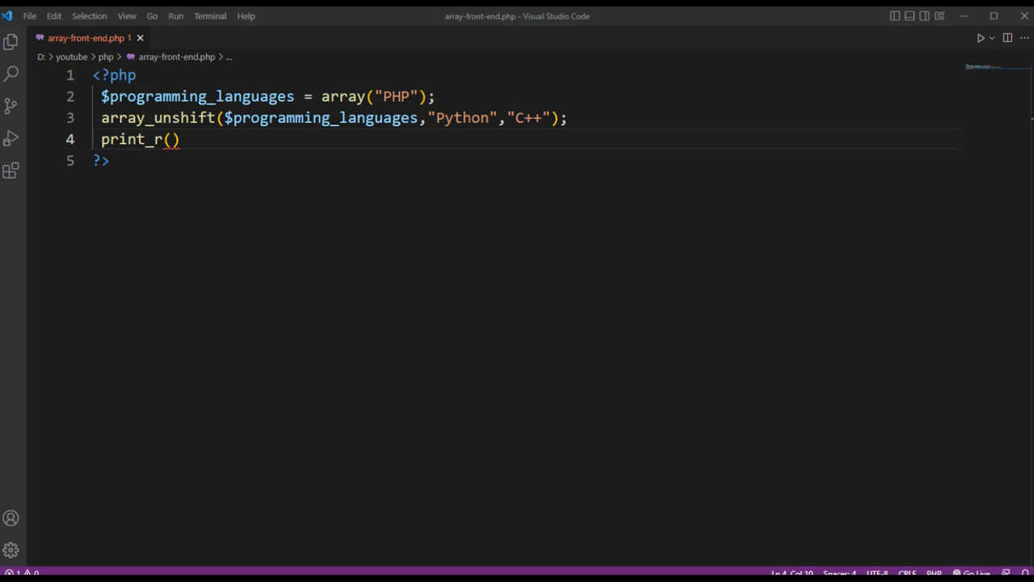
key("alt+Tab")
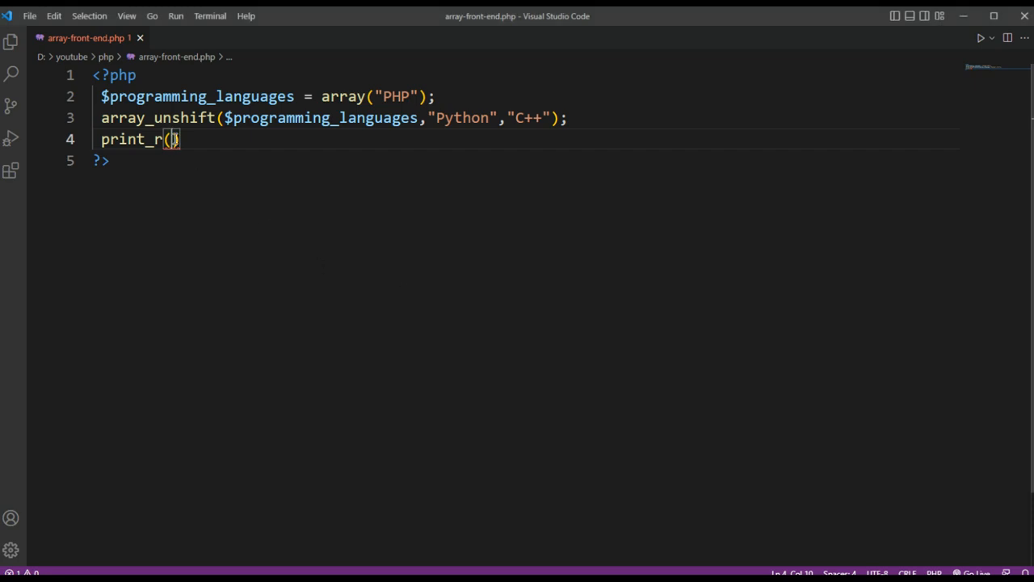
type("$")
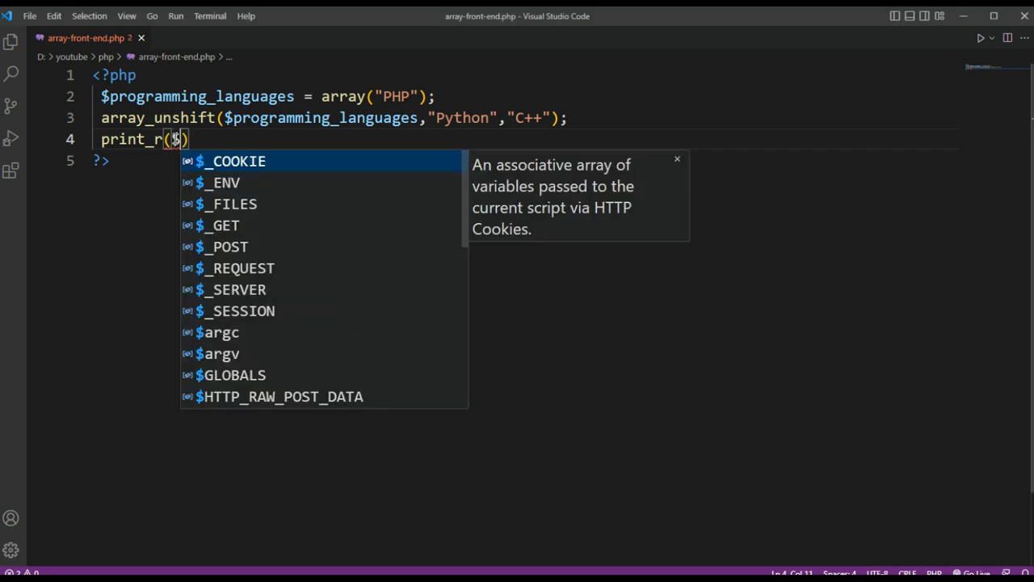
type("pro")
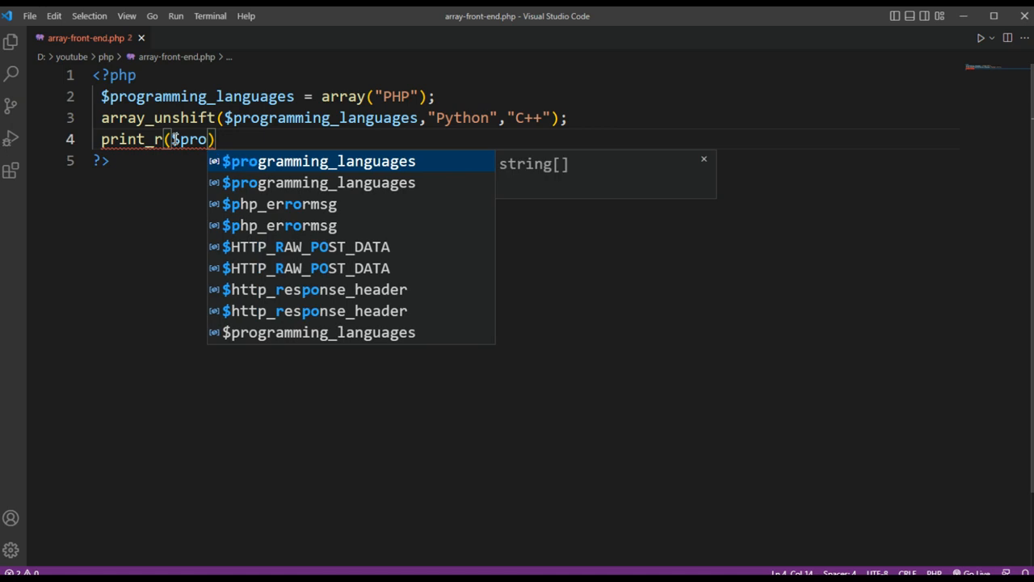
key("Return")
key("Right")
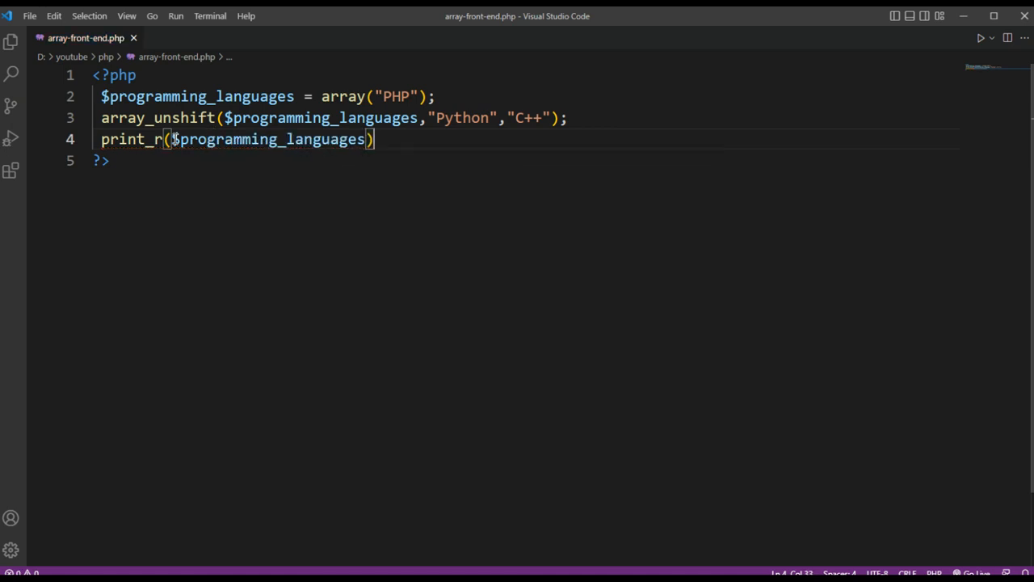
type(";")
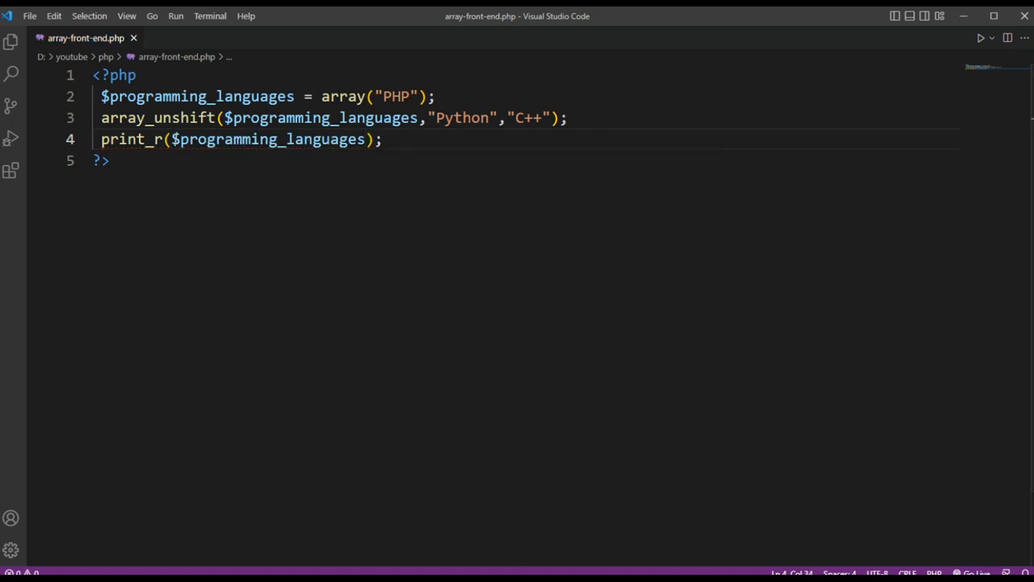
Step: Run the script so the Output panel lists Python, C++, PHP
key("alt+Tab")
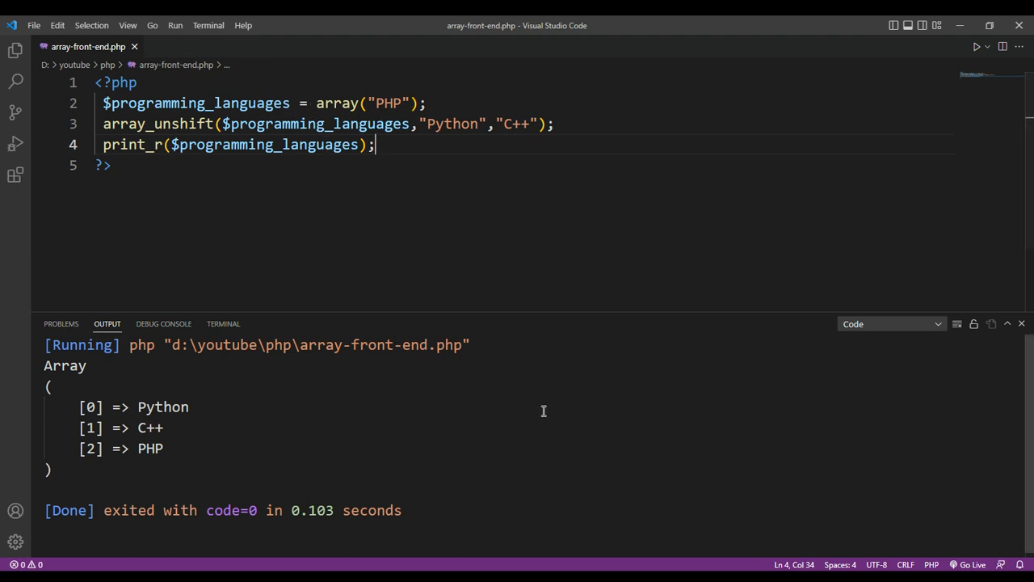
Step: Clear the previous run output and close the Output panel, leaving only the code visible
right_click(808, 393)
left_click(849, 478)
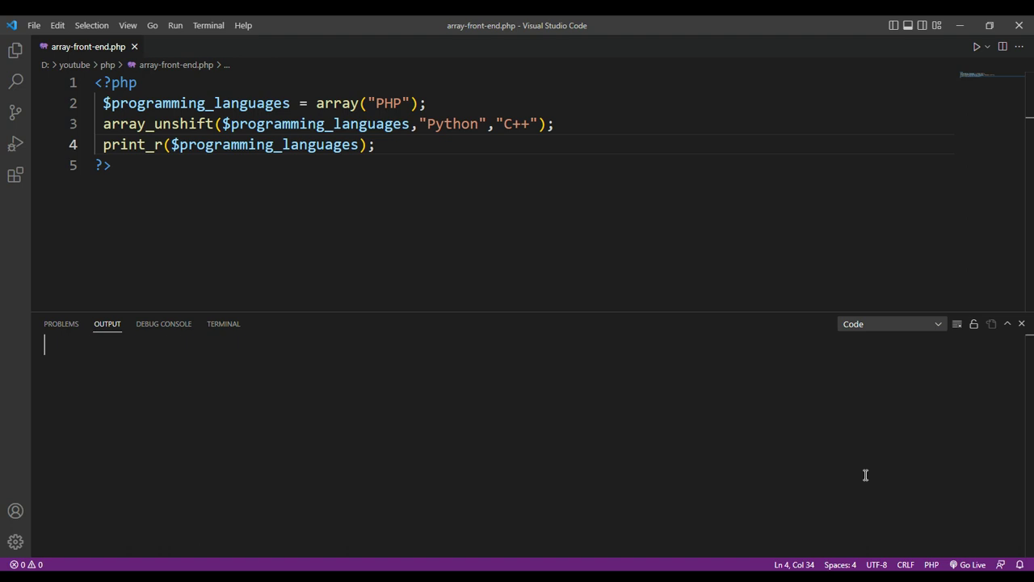
left_click(1021, 323)
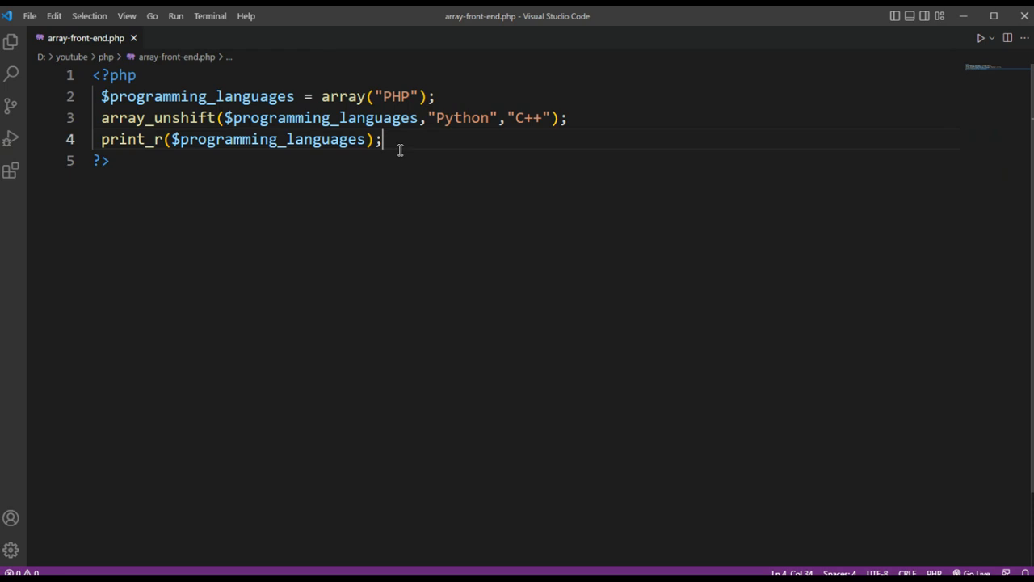
Step: Write line 5 as array_push($programming_languages,"JAVA"); completing the variable from autocomplete
key("Return")
type("a")
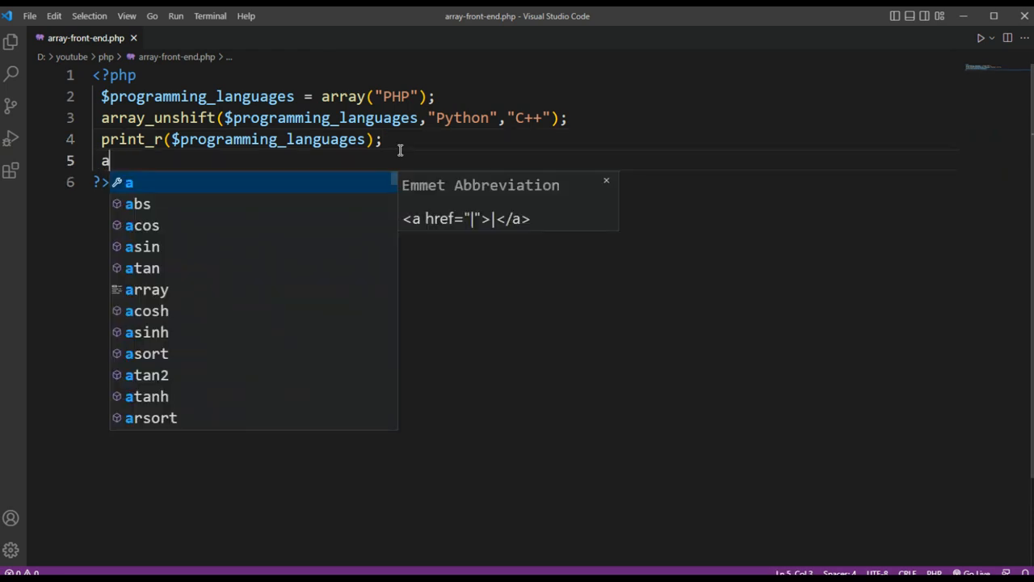
type("rray_")
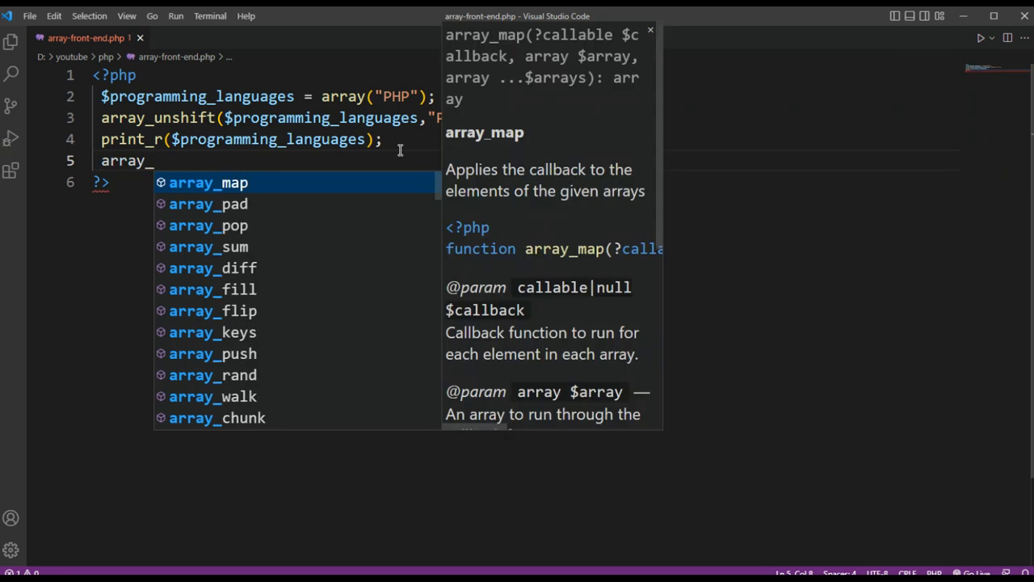
type("push")
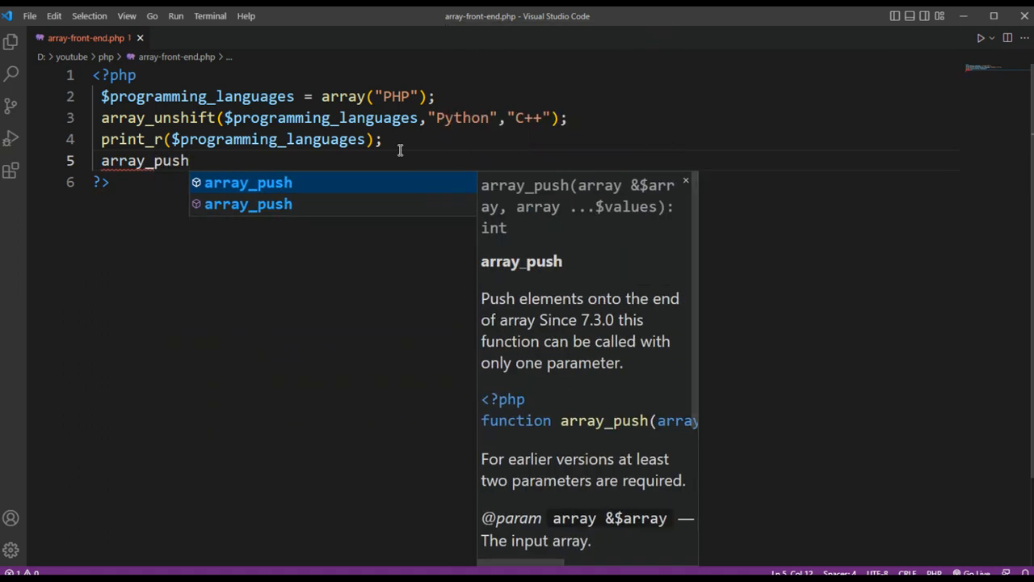
type("(")
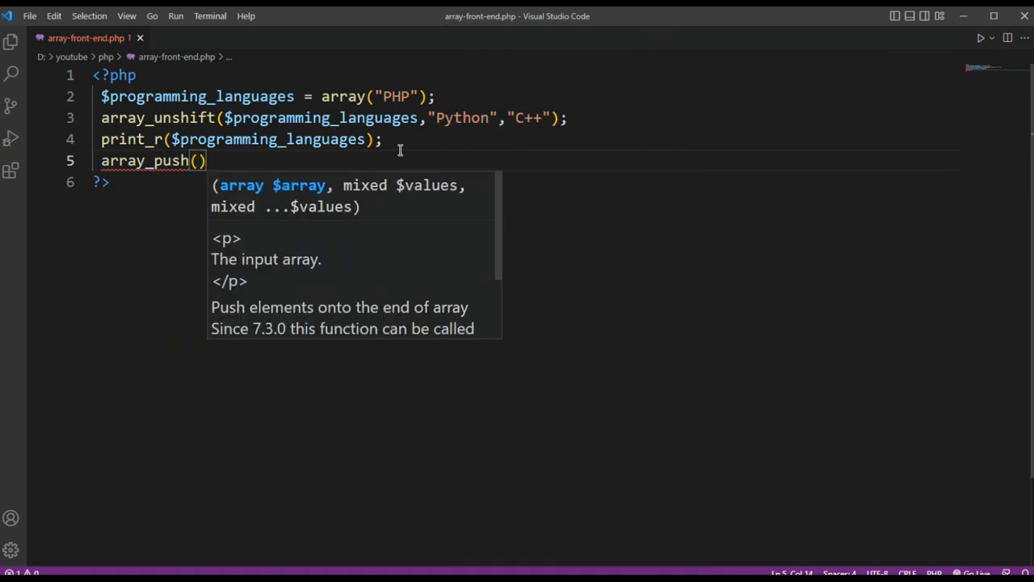
key("Left")
type("$")
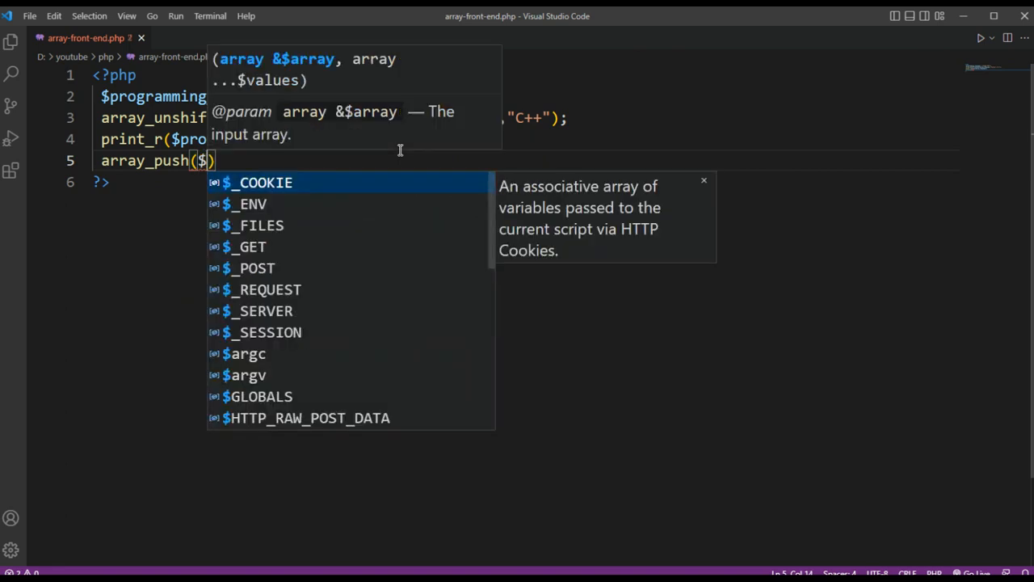
type("pro")
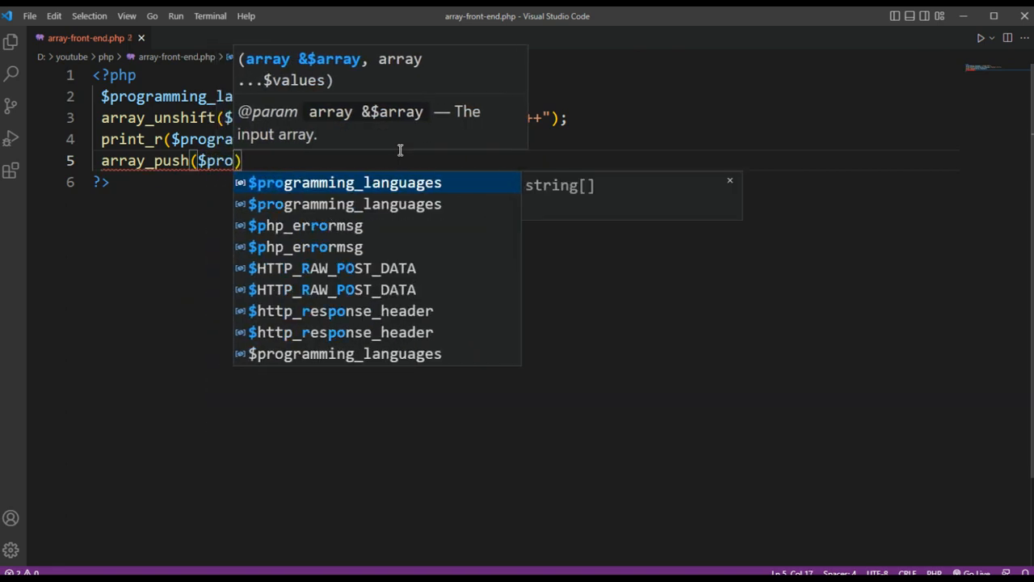
key("Return")
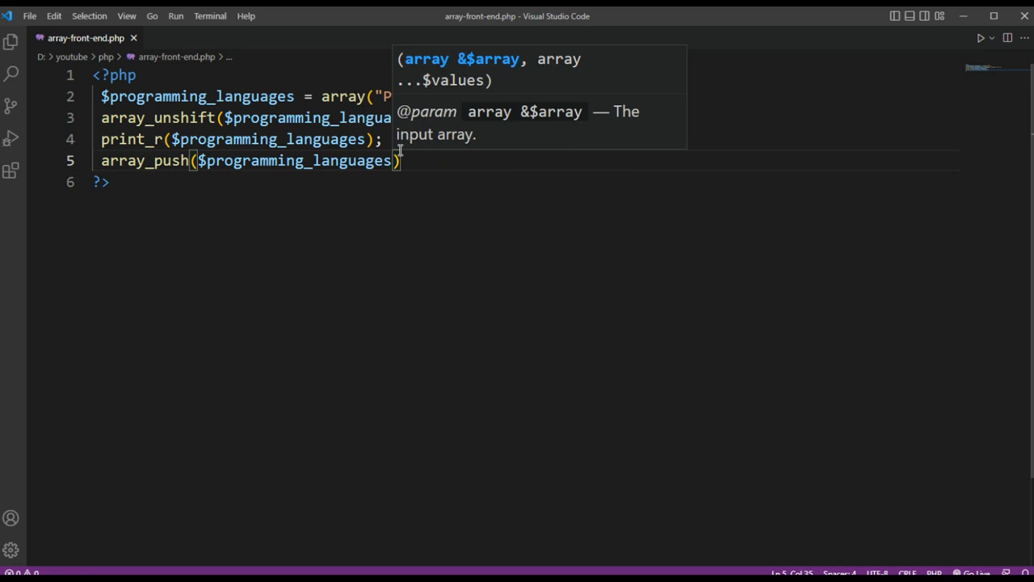
type(",")
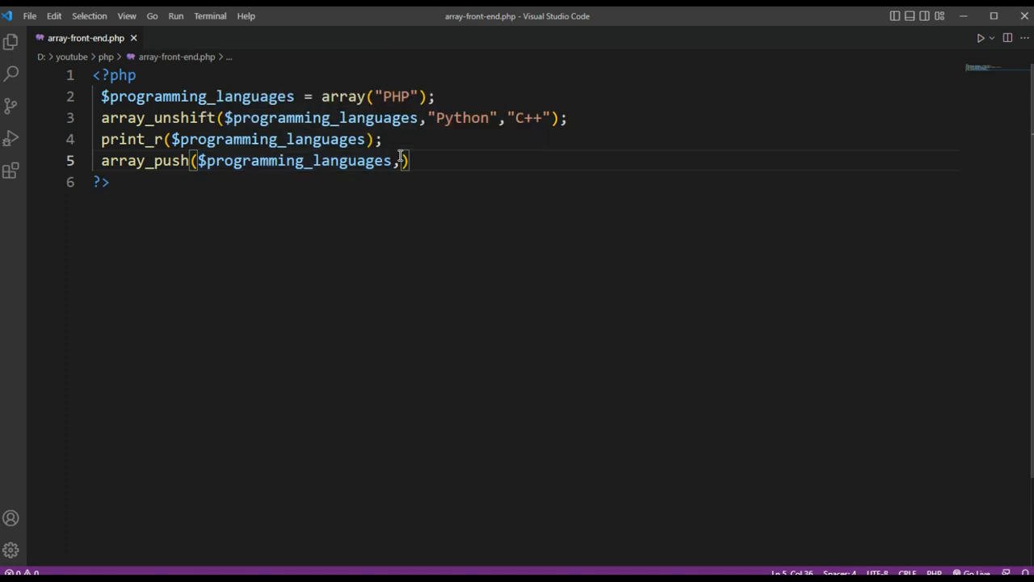
type("\"")
type("JAVA\")")
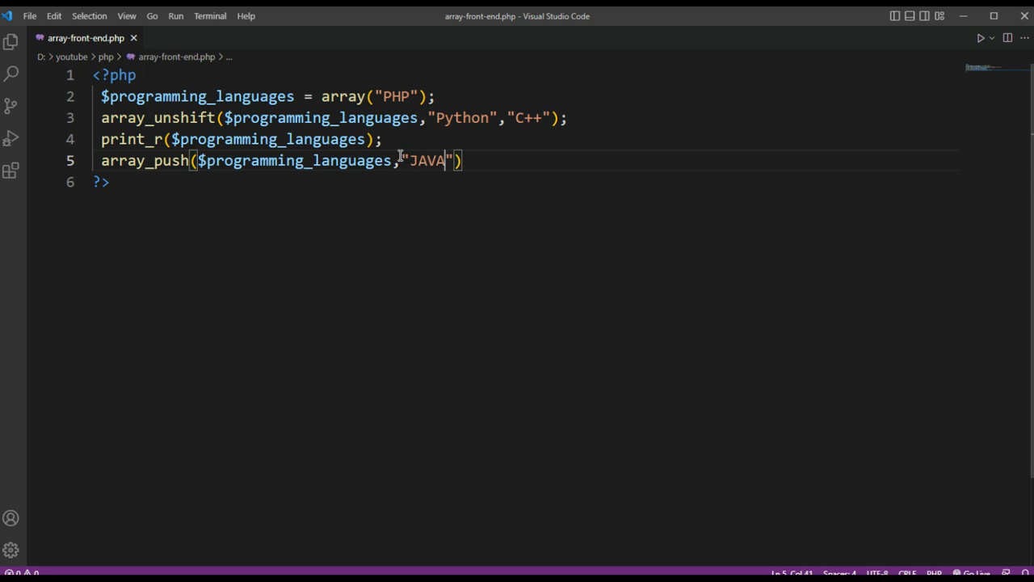
type(";")
Step: Write line 6 as print_r($programming_languages); to print the array after JAVA is appended
key("Return")
type("pri")
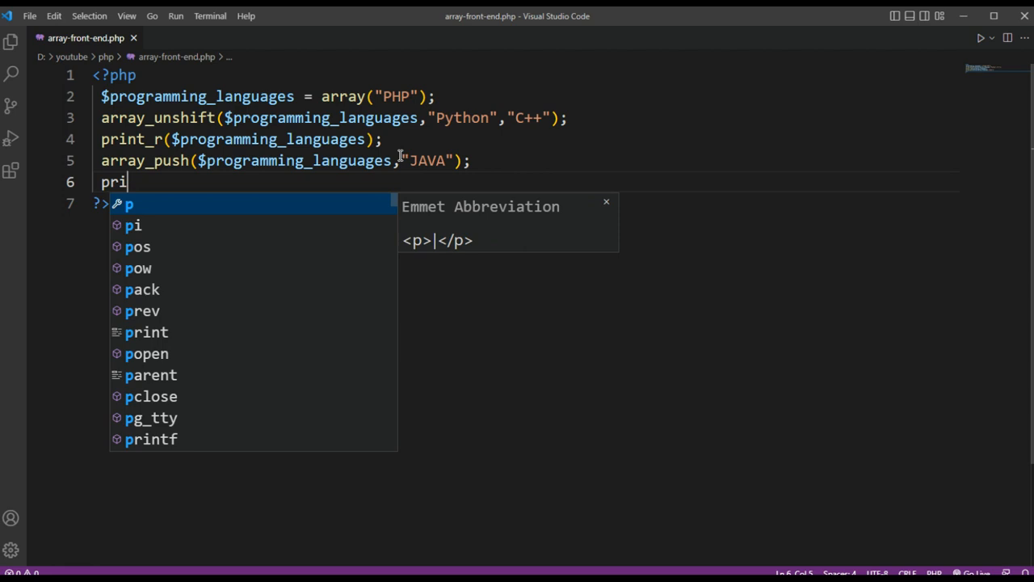
type("nt")
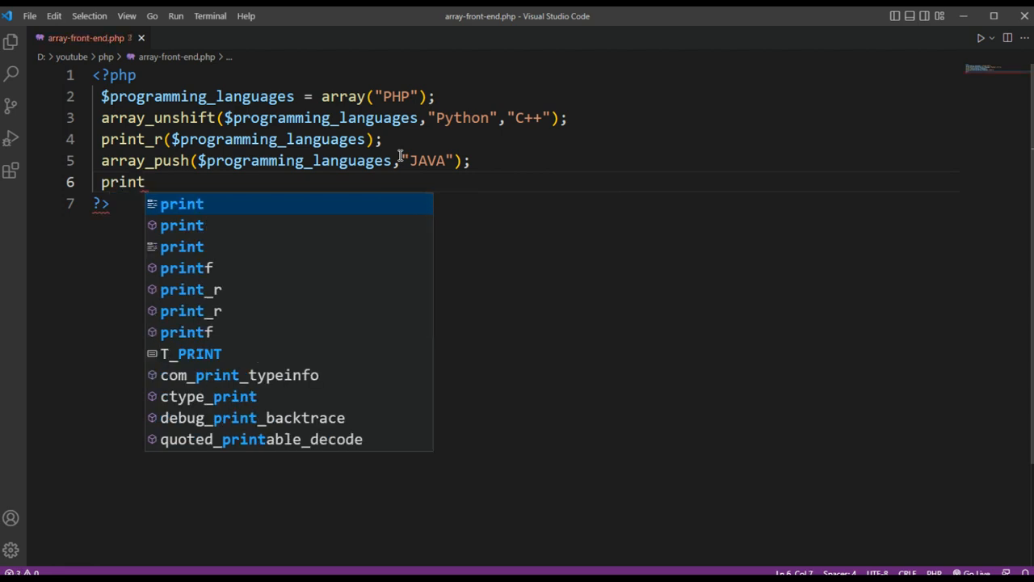
type("_r(")
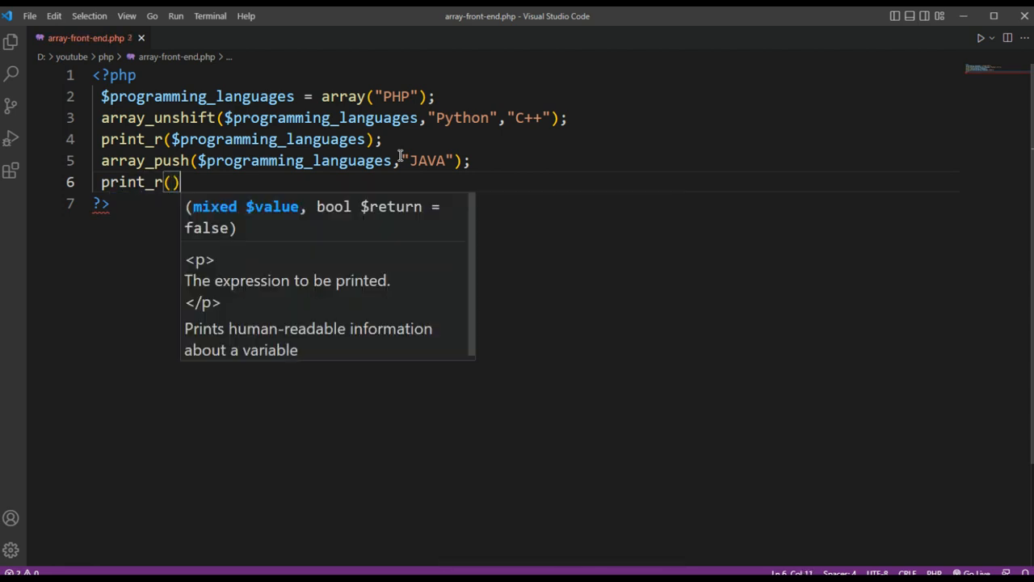
key("BackSpace")
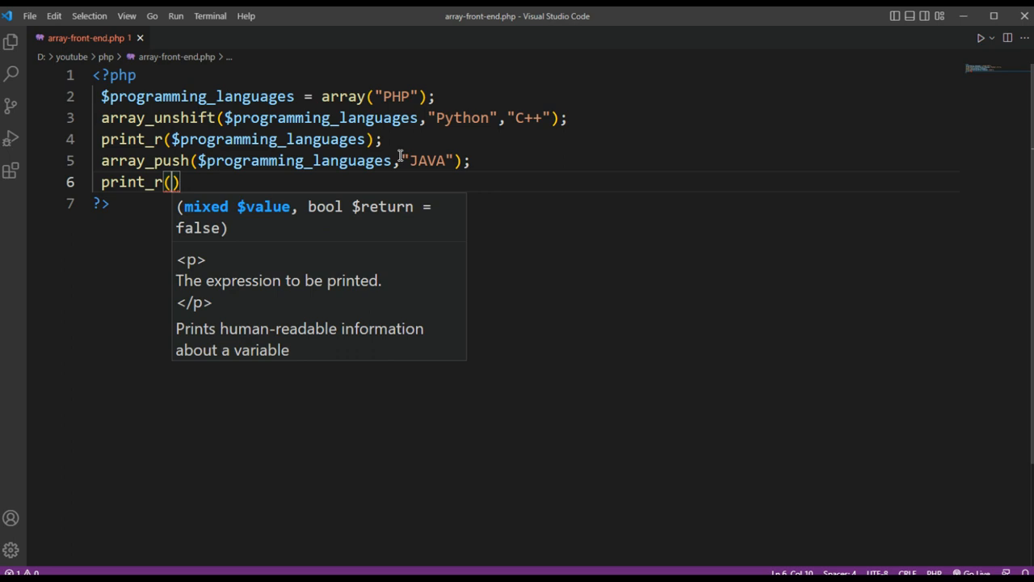
type("$pr")
key("Return")
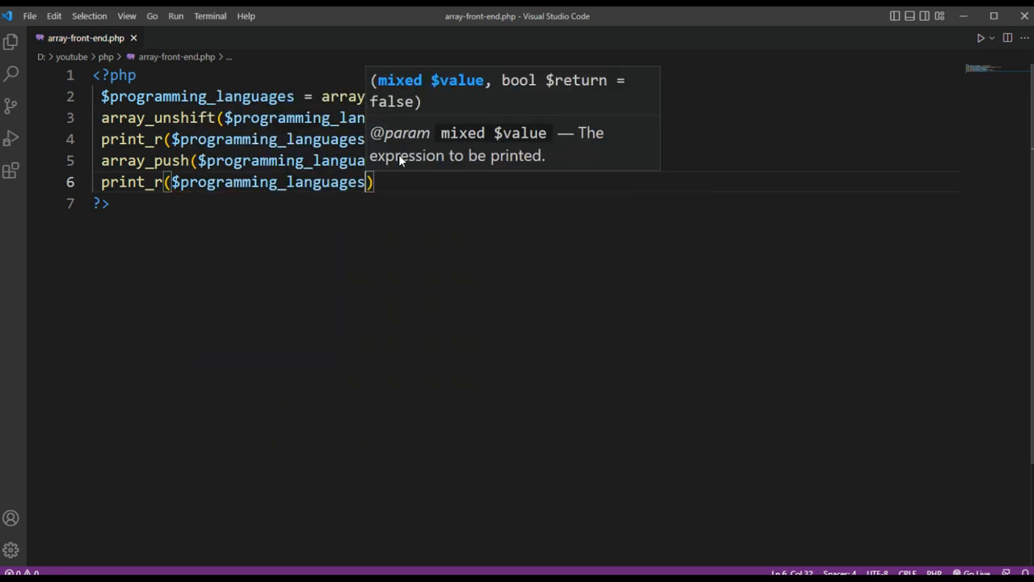
type(")")
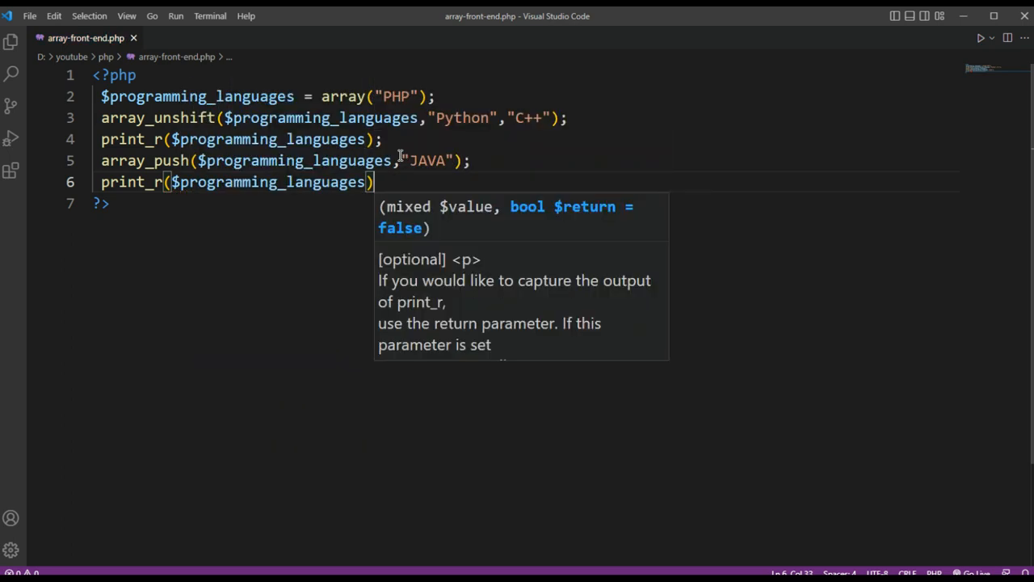
type(";")
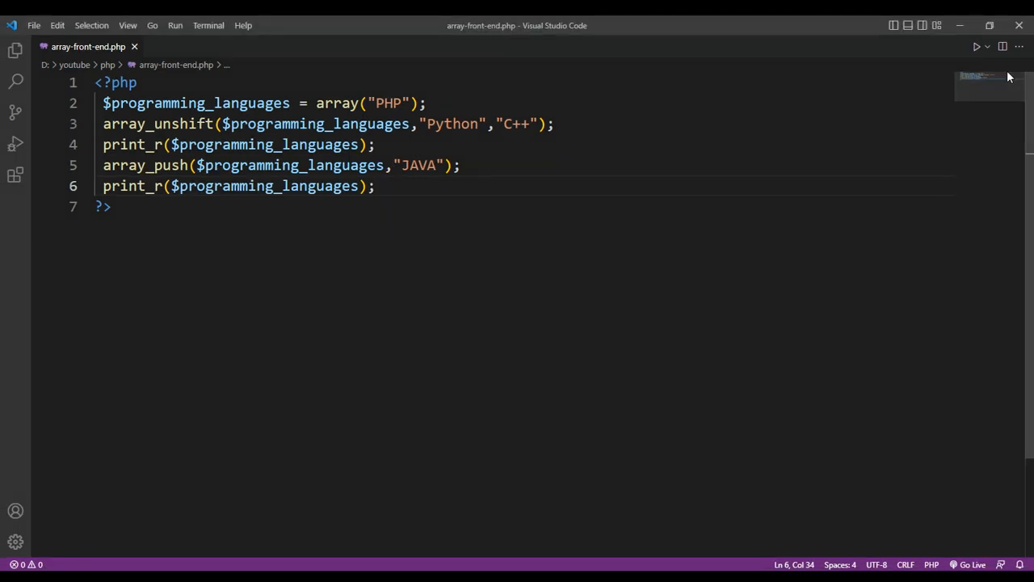
left_click(988, 47)
left_click(924, 67)
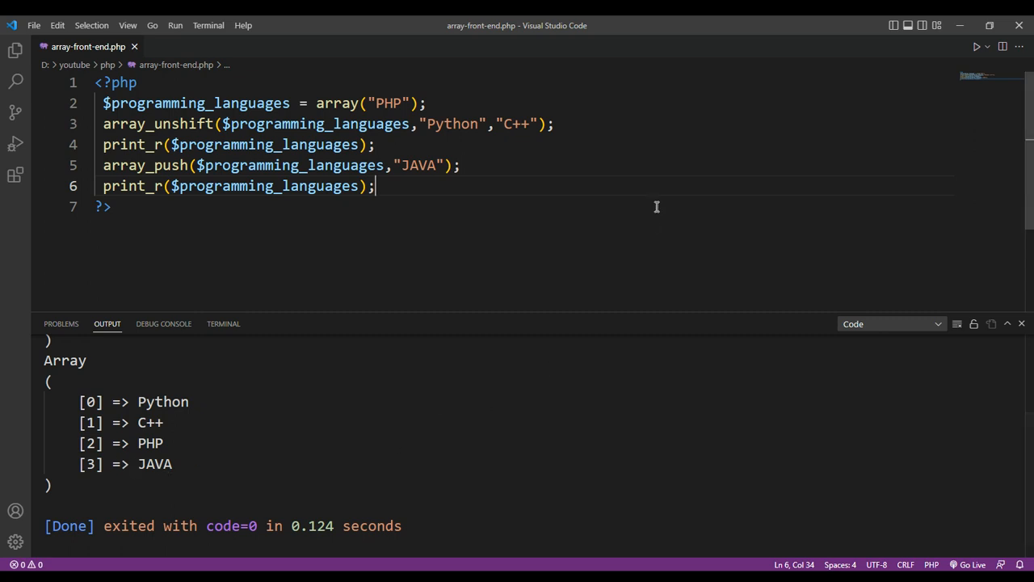
left_click(1023, 325)
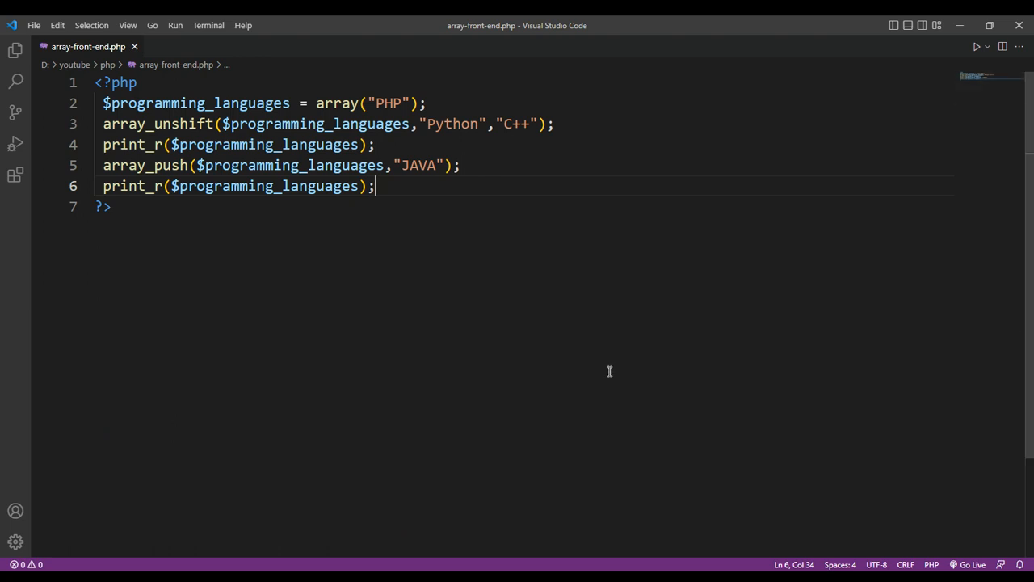